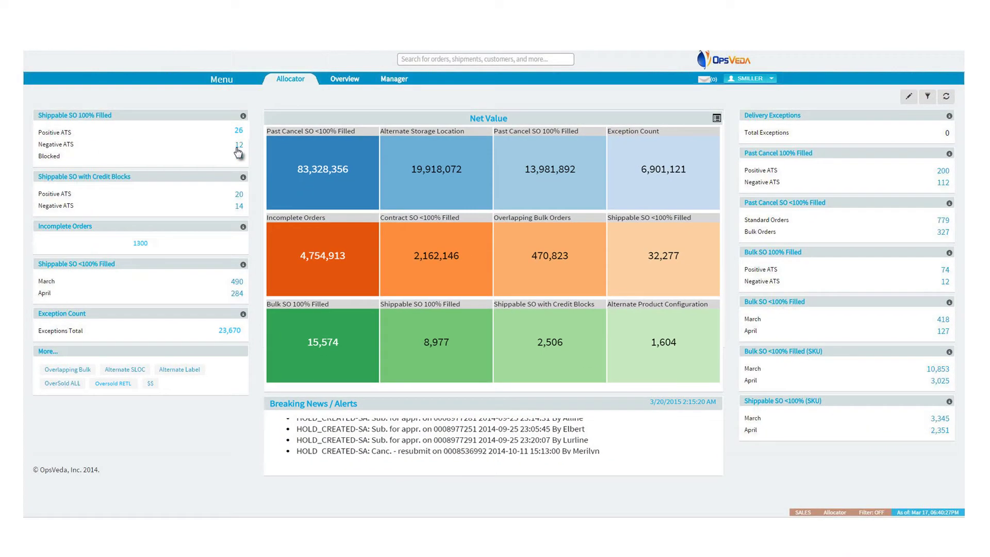
Show the Negative ATS orders under Shippable SO 100% Filled.
click(237, 146)
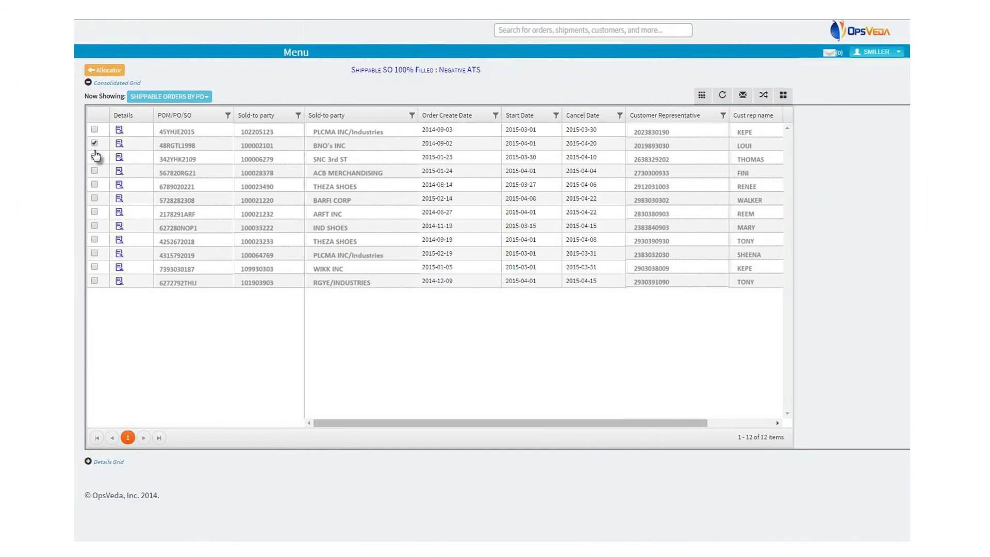